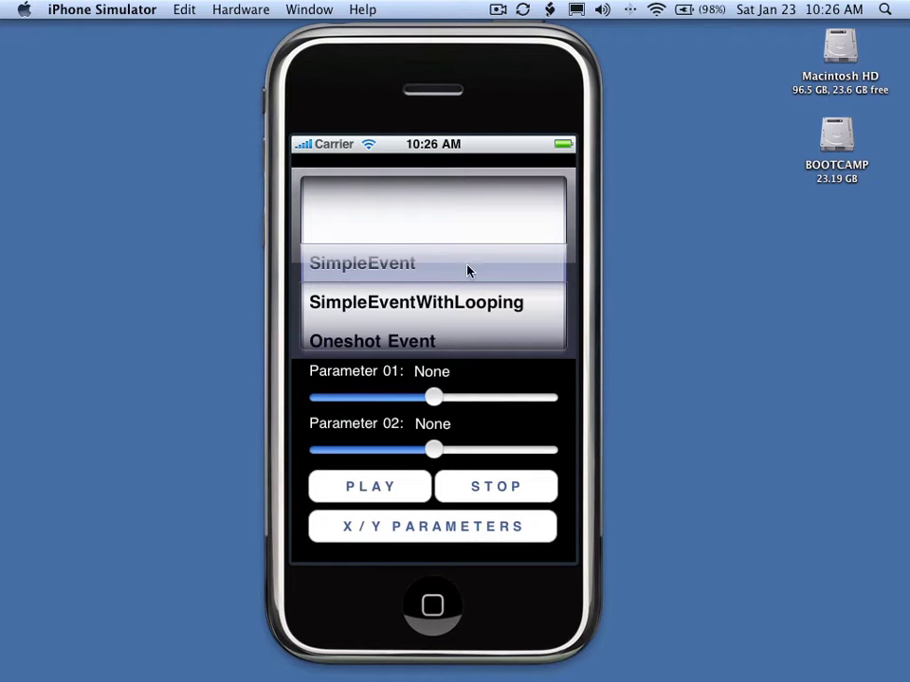
Scroll the event picker past DSPEffectEnvelope to ProgrammerSelected, then back up
{"action": "left_click_drag", "start_coordinate": [459, 296], "coordinate": [471, 240]}
{"action": "left_click_drag", "start_coordinate": [469, 296], "coordinate": [480, 274]}
{"action": "left_click_drag", "start_coordinate": [453, 321], "coordinate": [467, 231]}
{"action": "left_click_drag", "start_coordinate": [451, 315], "coordinate": [469, 156]}
{"action": "left_click_drag", "start_coordinate": [437, 193], "coordinate": [435, 443]}
Settle on SimpleEvent, stop its playback, then select SimpleEventWithLooping
{"action": "left_click_drag", "start_coordinate": [437, 252], "coordinate": [434, 342]}
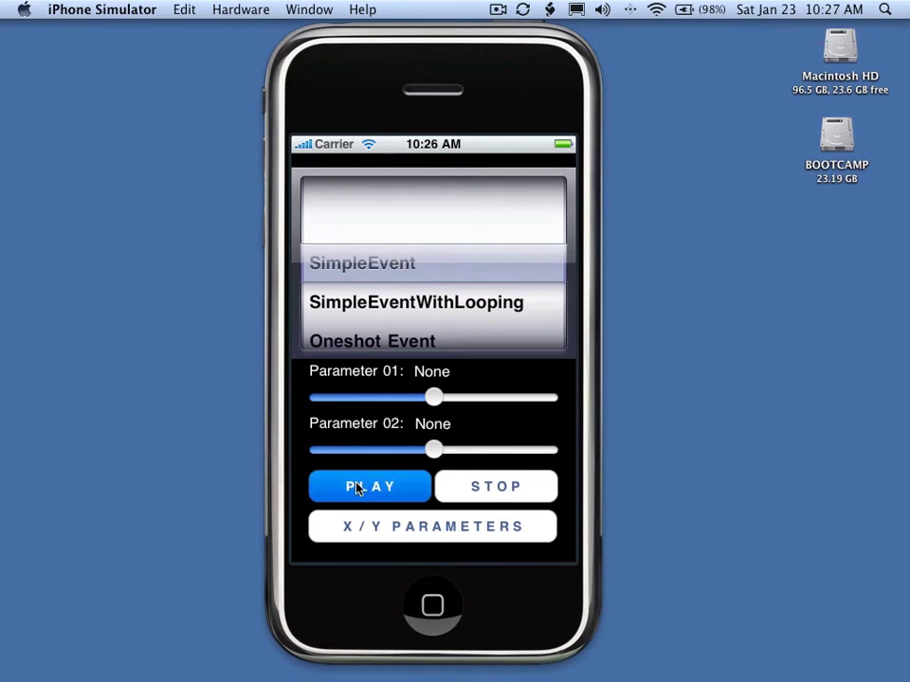
{"action": "left_click", "coordinate": [517, 491]}
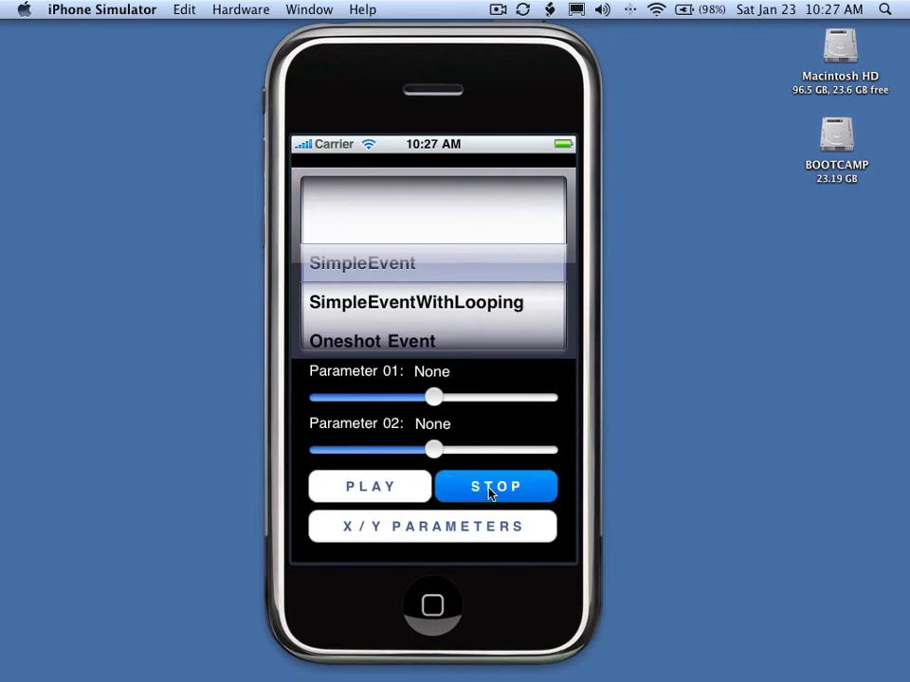
{"action": "left_click_drag", "start_coordinate": [443, 271], "coordinate": [451, 259]}
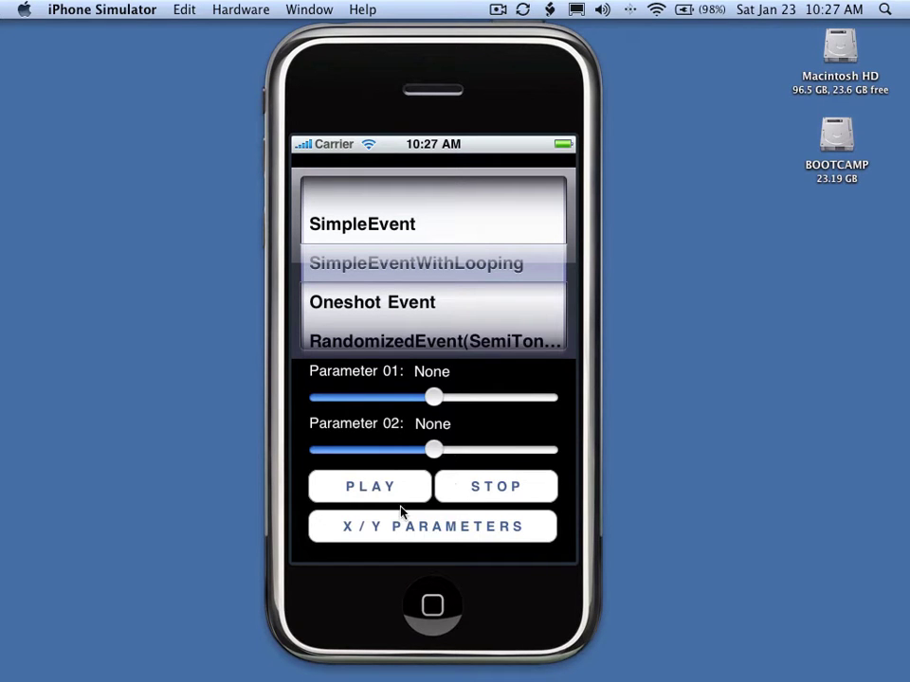
Pick RandomizedSoundDefinition, then Autopitch, lowering param00 from its maximum
{"action": "left_click_drag", "start_coordinate": [425, 305], "coordinate": [432, 194]}
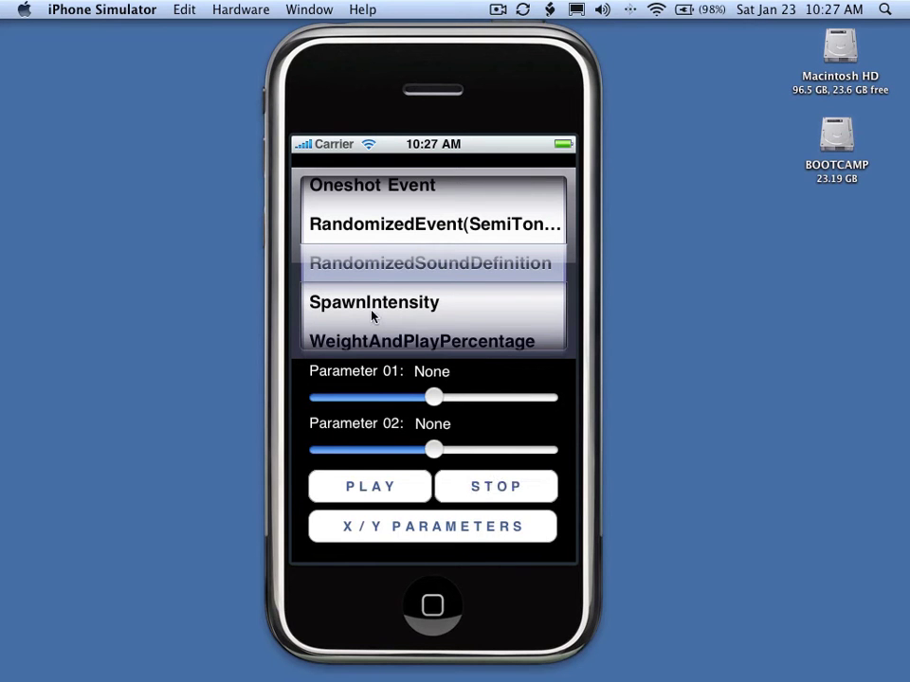
{"action": "left_click_drag", "start_coordinate": [391, 315], "coordinate": [339, 131]}
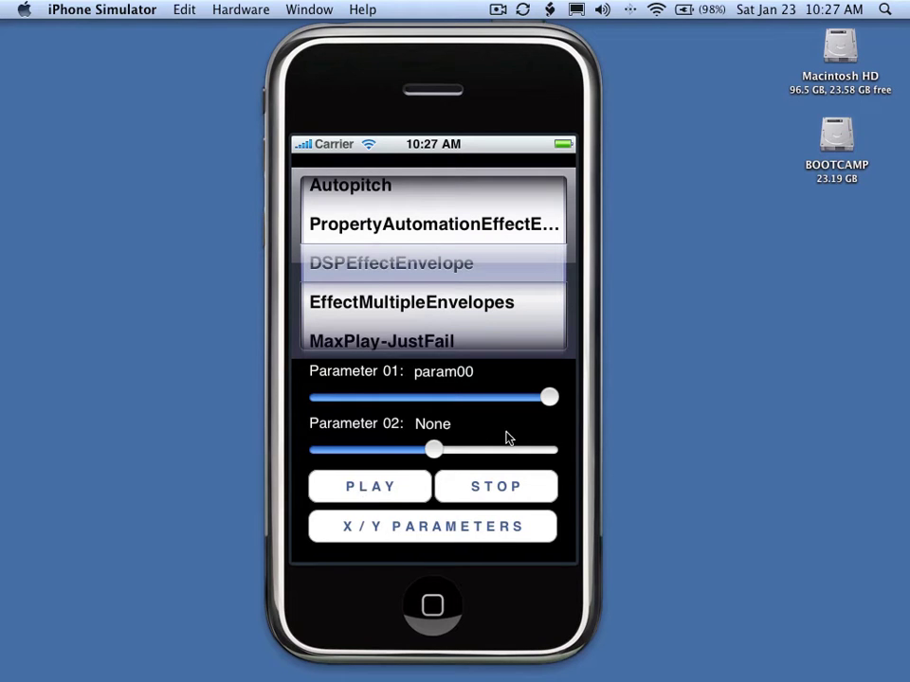
{"action": "left_click_drag", "start_coordinate": [549, 396], "coordinate": [342, 401]}
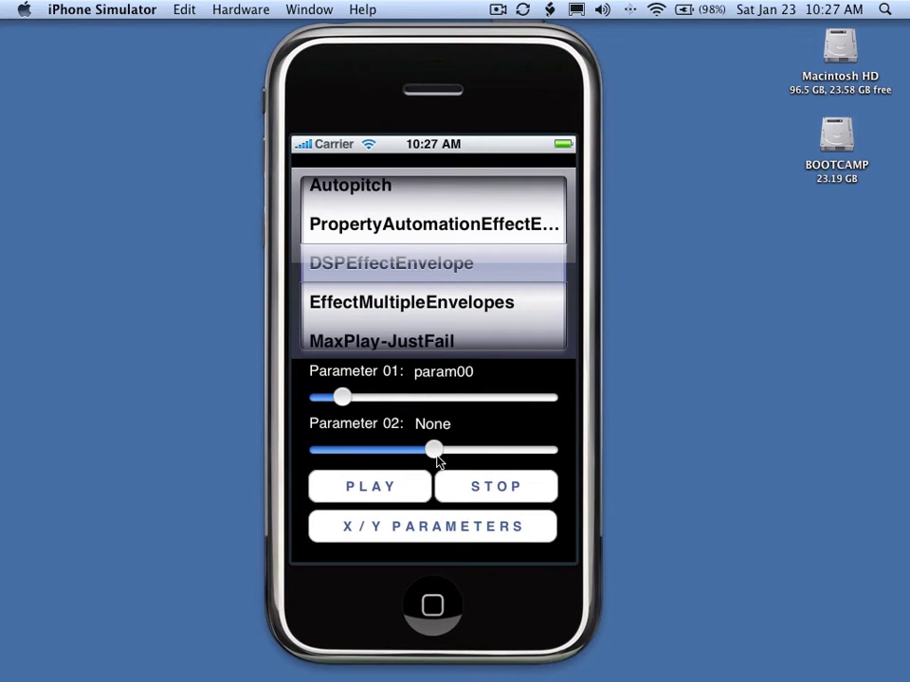
Move the event picker through MaxPlay-StealNewest and Occlusion down to Car
{"action": "left_click_drag", "start_coordinate": [520, 341], "coordinate": [520, 233]}
{"action": "left_click_drag", "start_coordinate": [481, 355], "coordinate": [492, 226]}
{"action": "left_click_drag", "start_coordinate": [487, 305], "coordinate": [480, 184]}
{"action": "left_click_drag", "start_coordinate": [471, 318], "coordinate": [471, 256]}
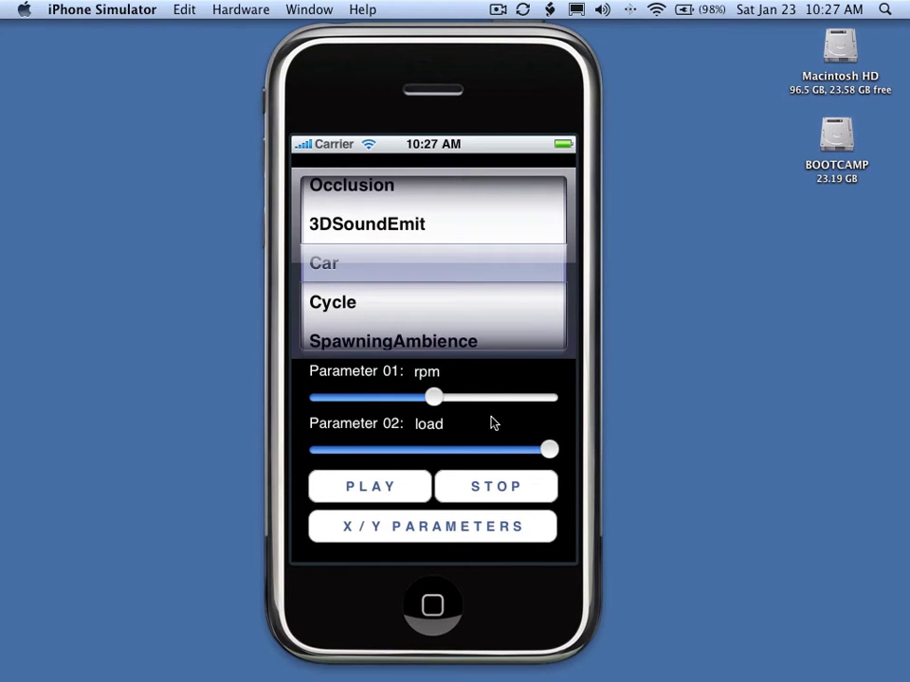
Sweep the Car event's rpm and load sliders, leaving rpm near minimum and load near mid
{"action": "left_click_drag", "start_coordinate": [451, 406], "coordinate": [312, 400]}
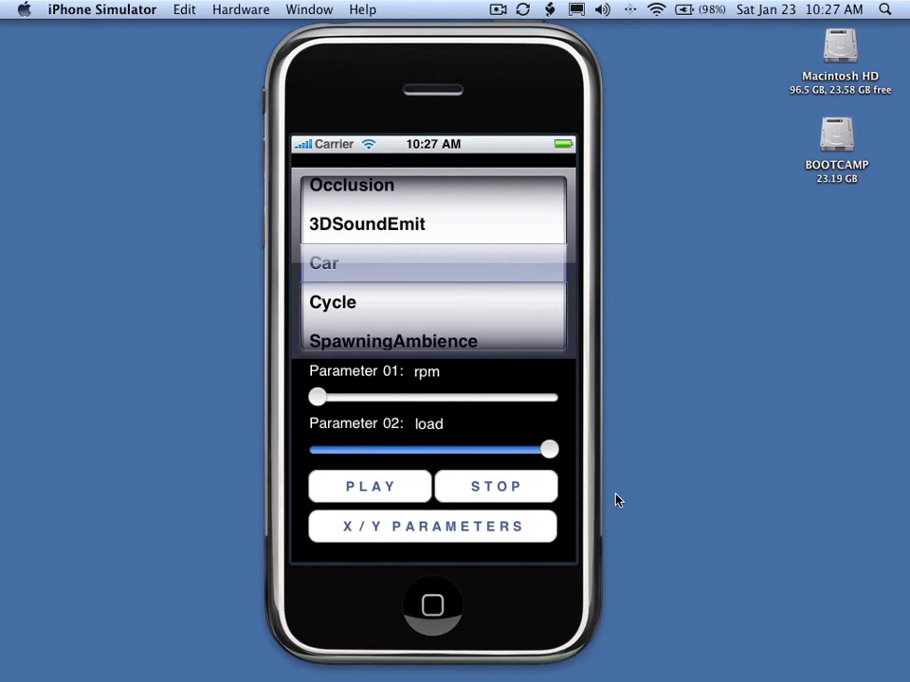
{"action": "left_click_drag", "start_coordinate": [549, 450], "coordinate": [370, 448]}
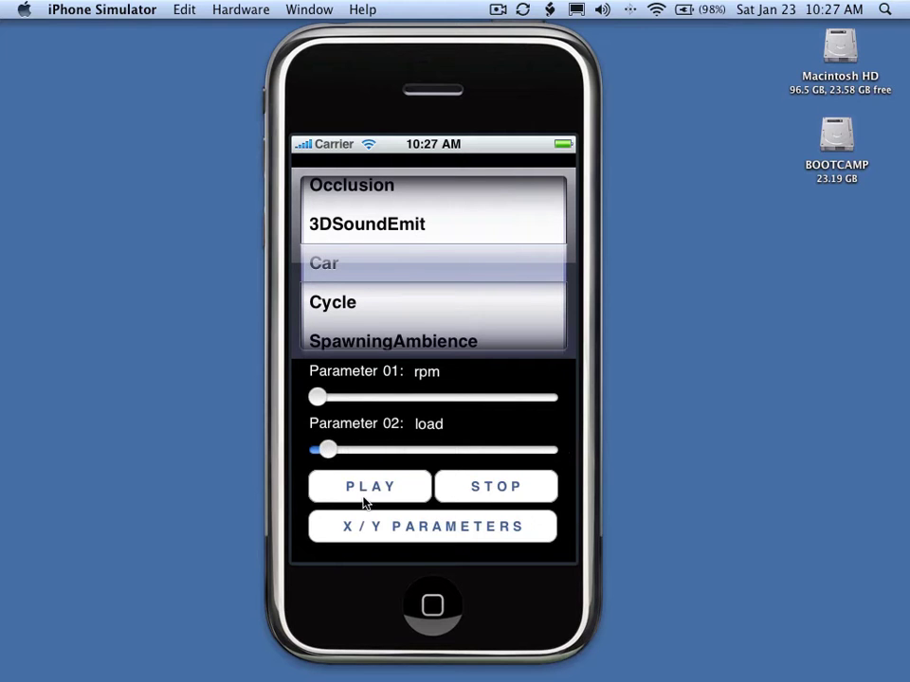
{"action": "left_click_drag", "start_coordinate": [317, 398], "coordinate": [424, 402]}
{"action": "left_click_drag", "start_coordinate": [335, 453], "coordinate": [401, 460]}
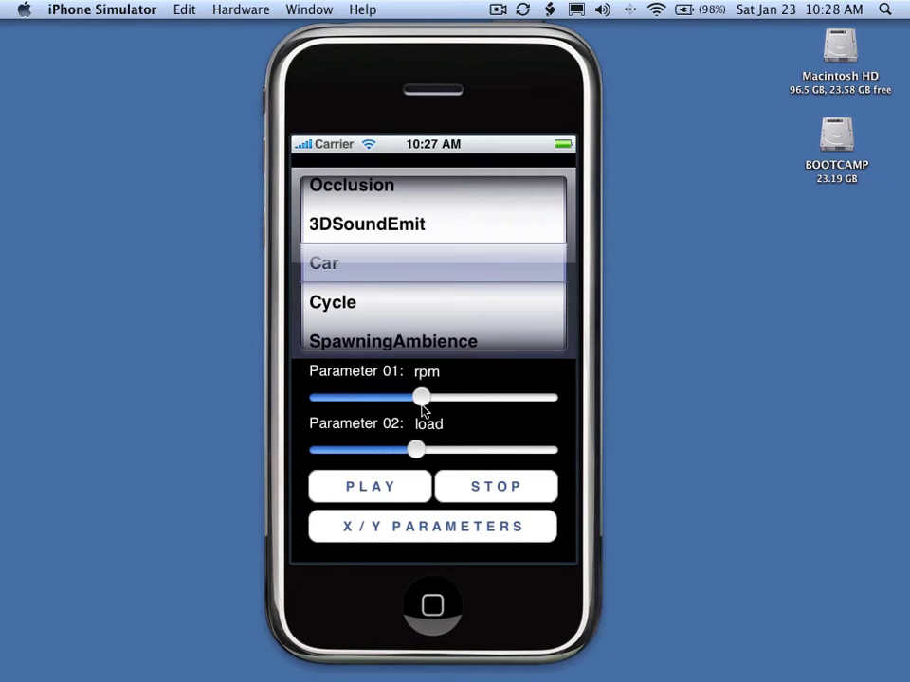
{"action": "left_click_drag", "start_coordinate": [397, 403], "coordinate": [342, 397]}
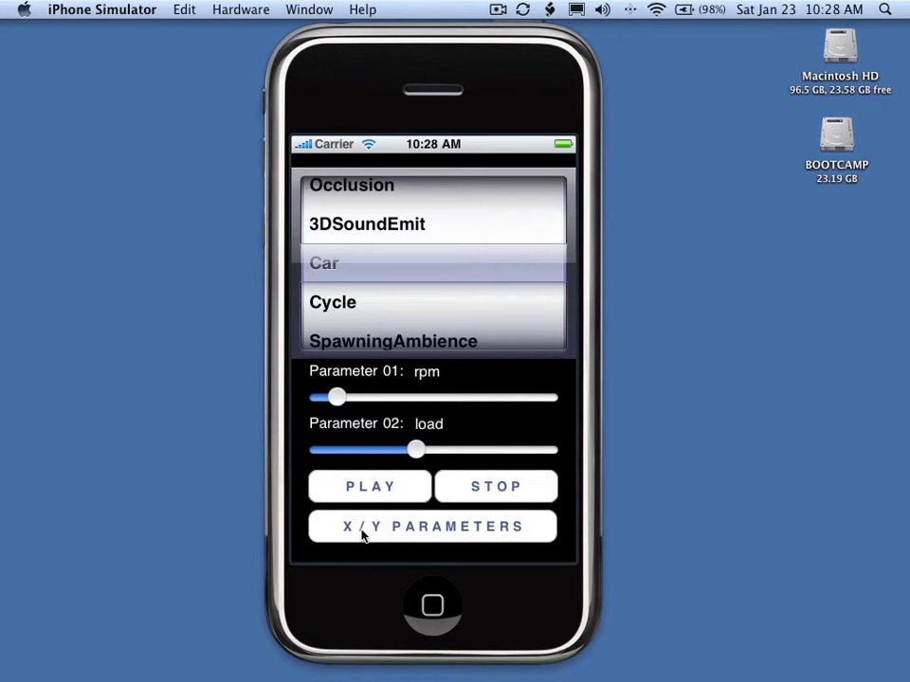
Sweep rpm and load across the Engine Audio X/Y pad, then return to the main screen
{"action": "left_click", "coordinate": [417, 535]}
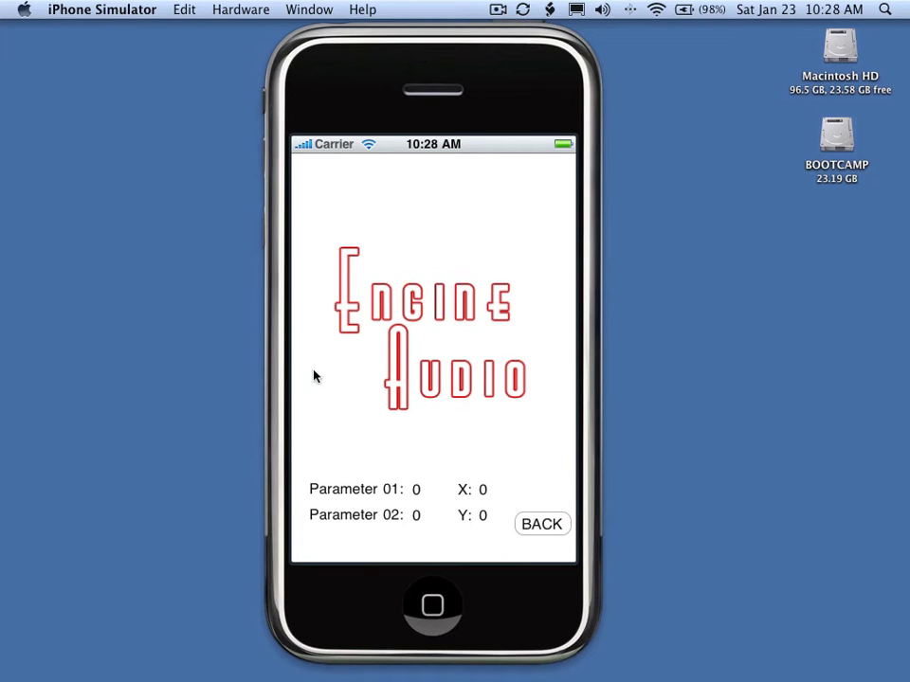
{"action": "left_click_drag", "start_coordinate": [337, 230], "coordinate": [542, 158]}
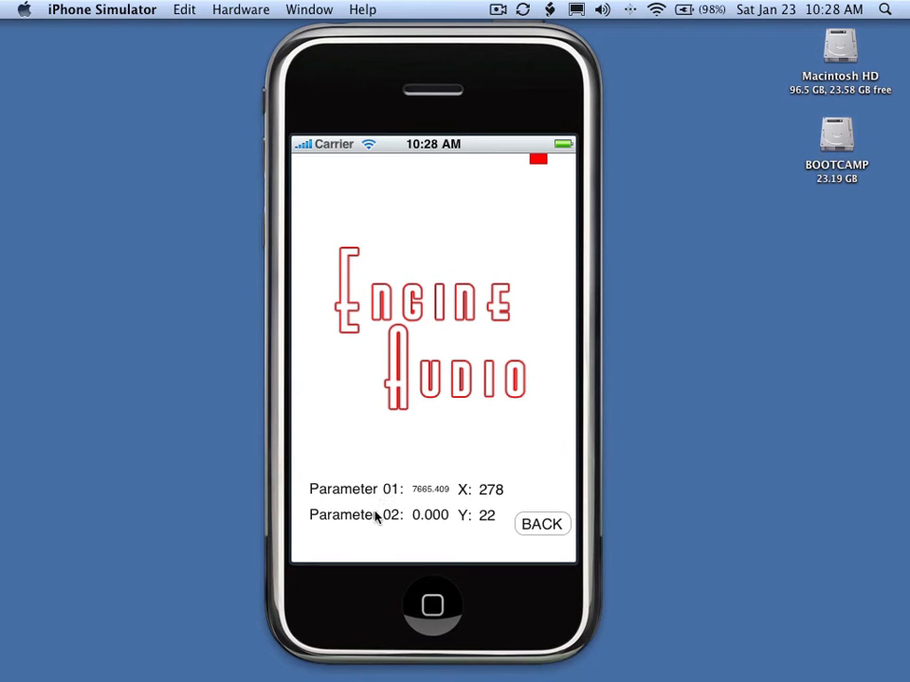
{"action": "left_click", "coordinate": [533, 531]}
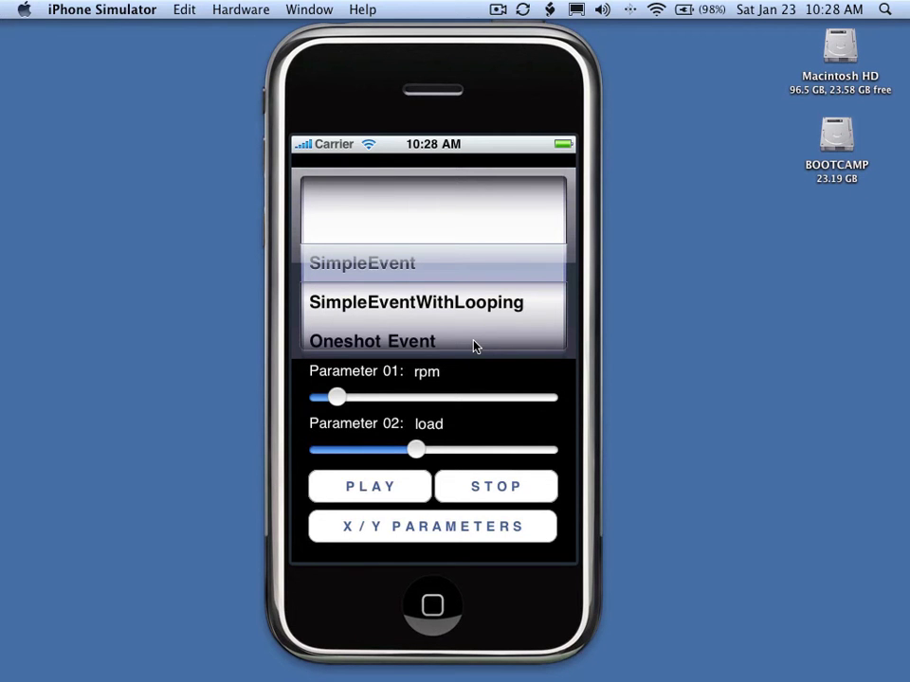
Switch to FMOD Designer and arrange it beside the simulator, which sits at the far left
{"action": "key", "text": "super+Tab"}
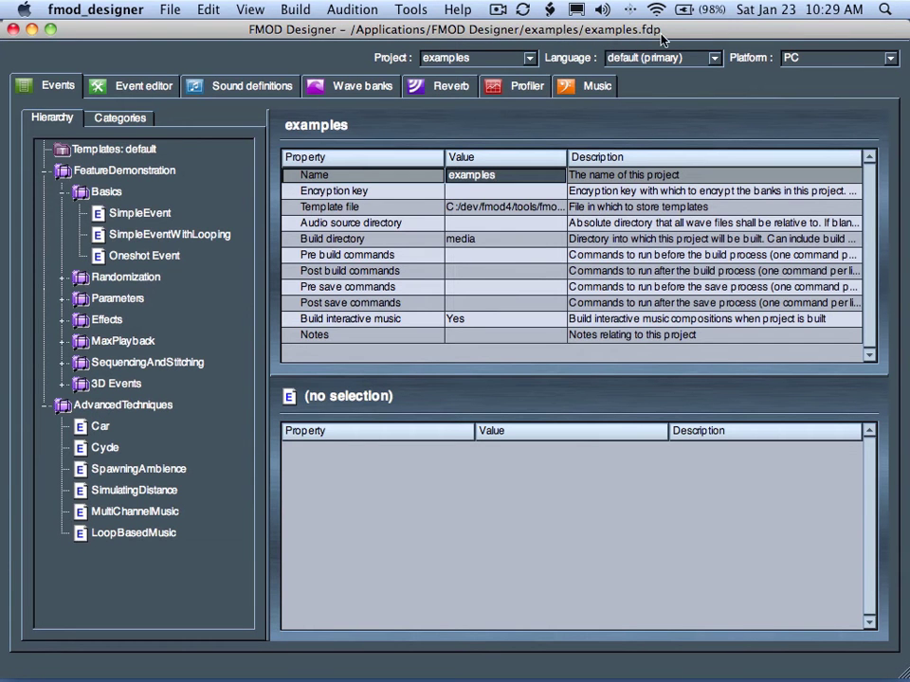
{"action": "left_click_drag", "start_coordinate": [189, 33], "coordinate": [568, 52]}
{"action": "left_click_drag", "start_coordinate": [341, 59], "coordinate": [99, 50]}
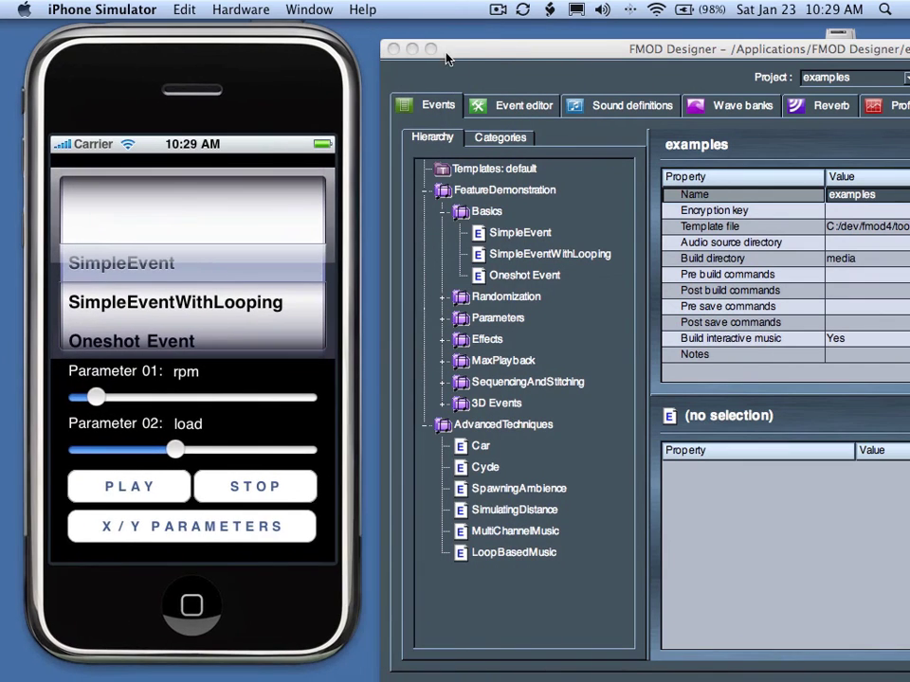
{"action": "left_click_drag", "start_coordinate": [476, 57], "coordinate": [456, 52]}
{"action": "left_click_drag", "start_coordinate": [285, 49], "coordinate": [275, 49]}
{"action": "left_click_drag", "start_coordinate": [439, 53], "coordinate": [432, 45]}
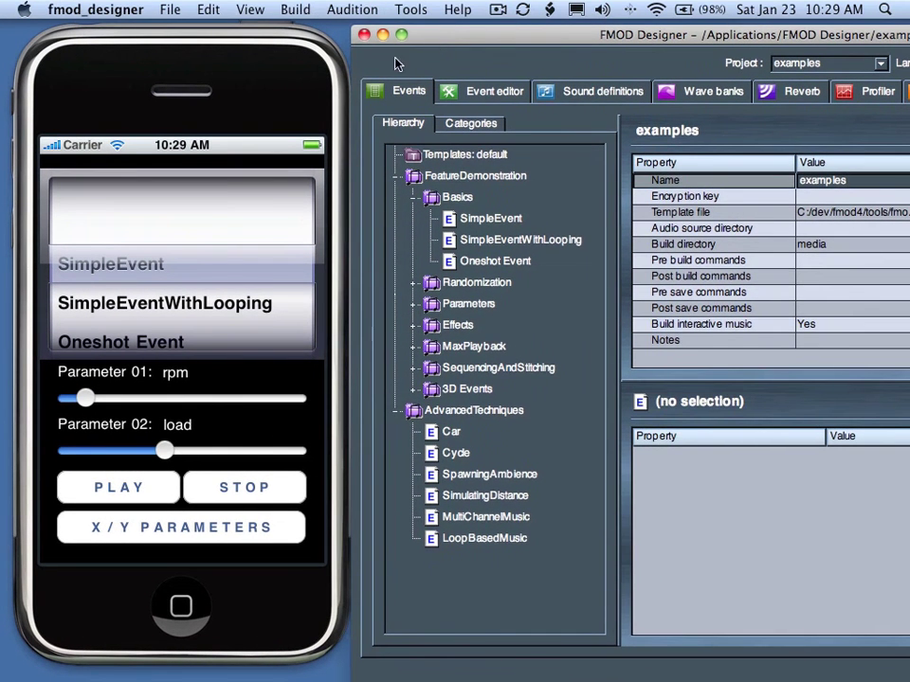
Connect to 127.0.0.1 through the LocalHost entry in Audition > Manage Connections and confirm
{"action": "left_click", "coordinate": [354, 16]}
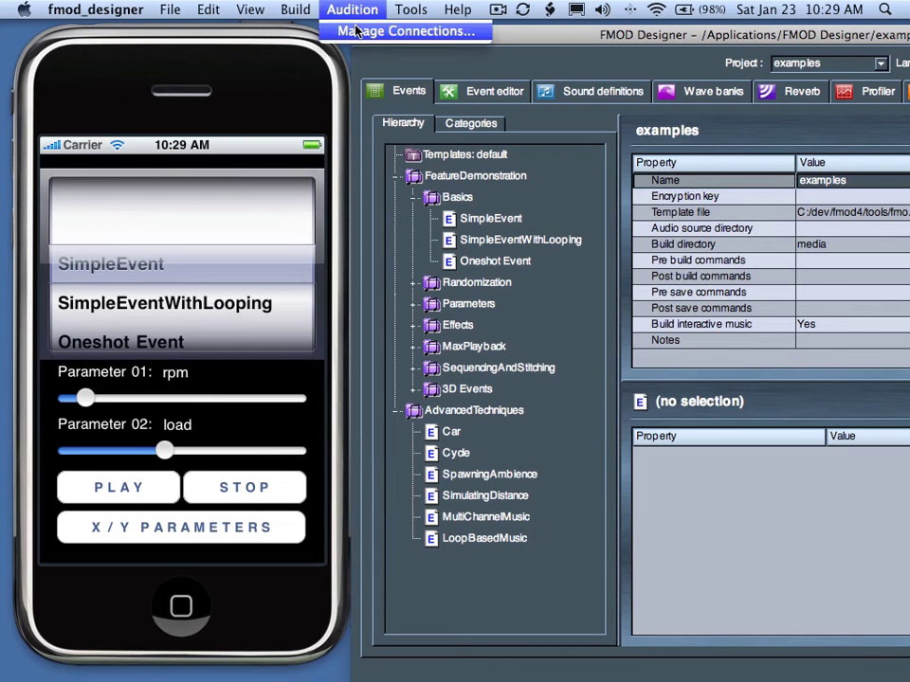
{"action": "left_click", "coordinate": [357, 32]}
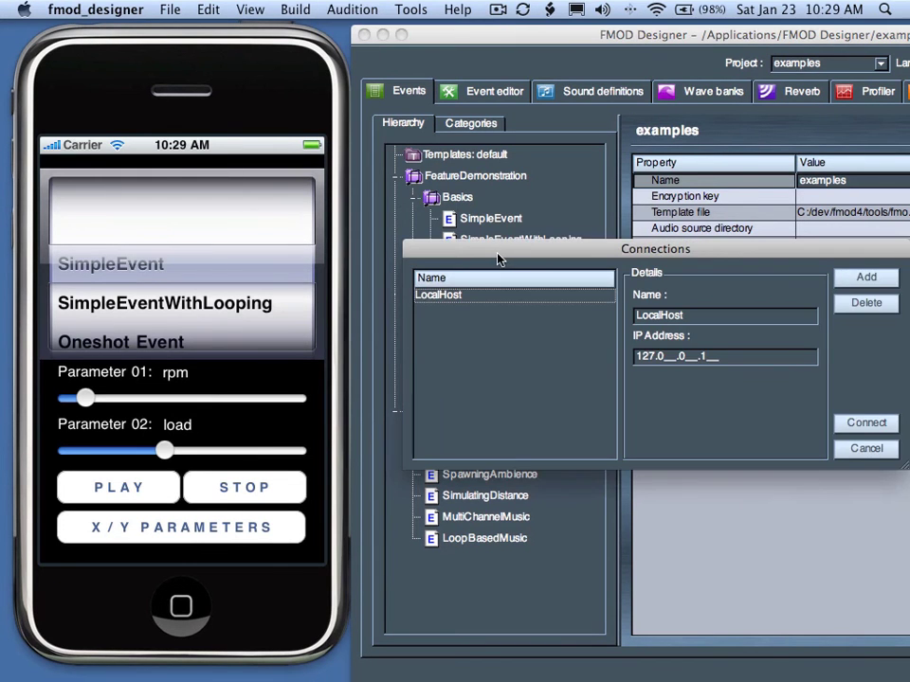
{"action": "left_click_drag", "start_coordinate": [495, 258], "coordinate": [449, 203]}
{"action": "left_click", "coordinate": [405, 239]}
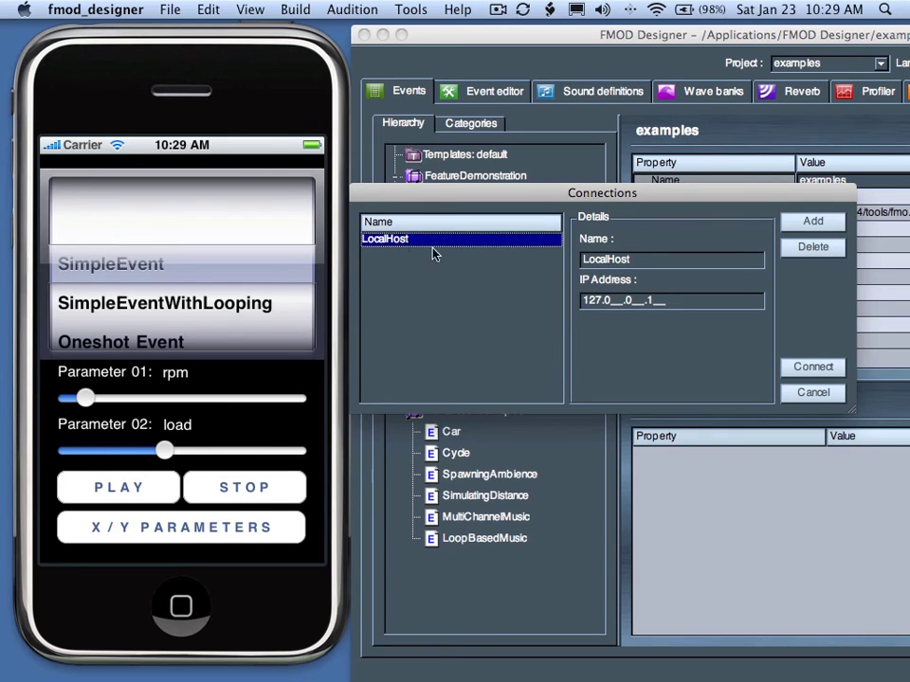
{"action": "left_click", "coordinate": [812, 368]}
{"action": "left_click_drag", "start_coordinate": [798, 314], "coordinate": [642, 236]}
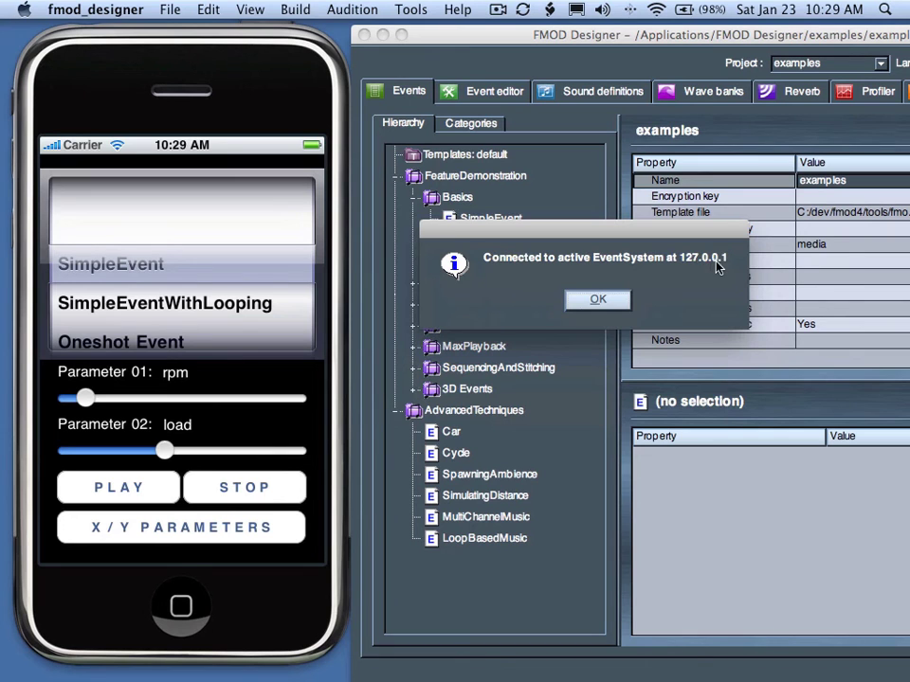
{"action": "left_click", "coordinate": [622, 306]}
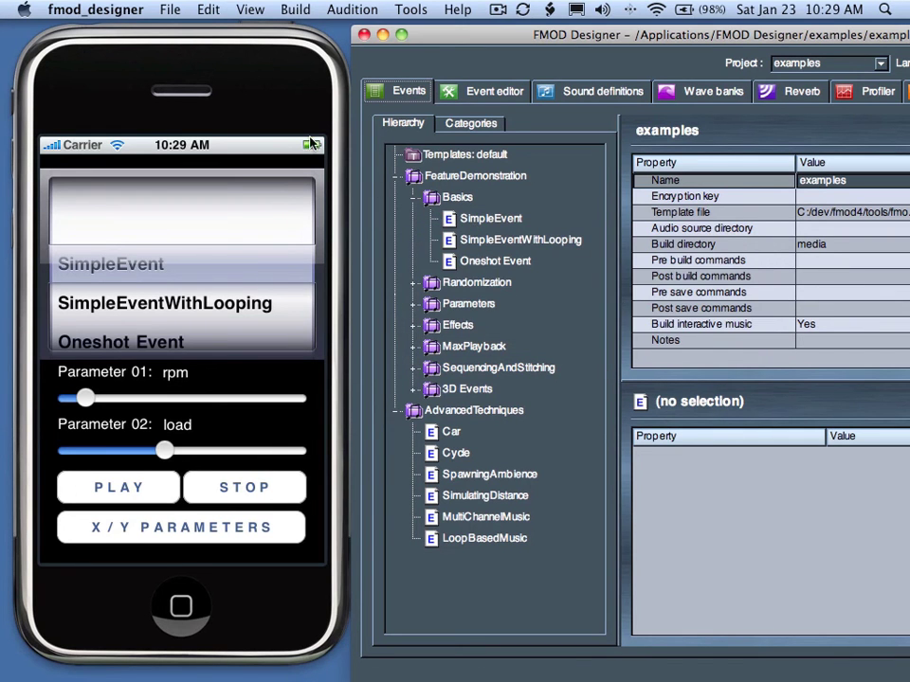
Choose SimpleEventWithLooping in the test app and play it
{"action": "left_click_drag", "start_coordinate": [197, 282], "coordinate": [187, 391]}
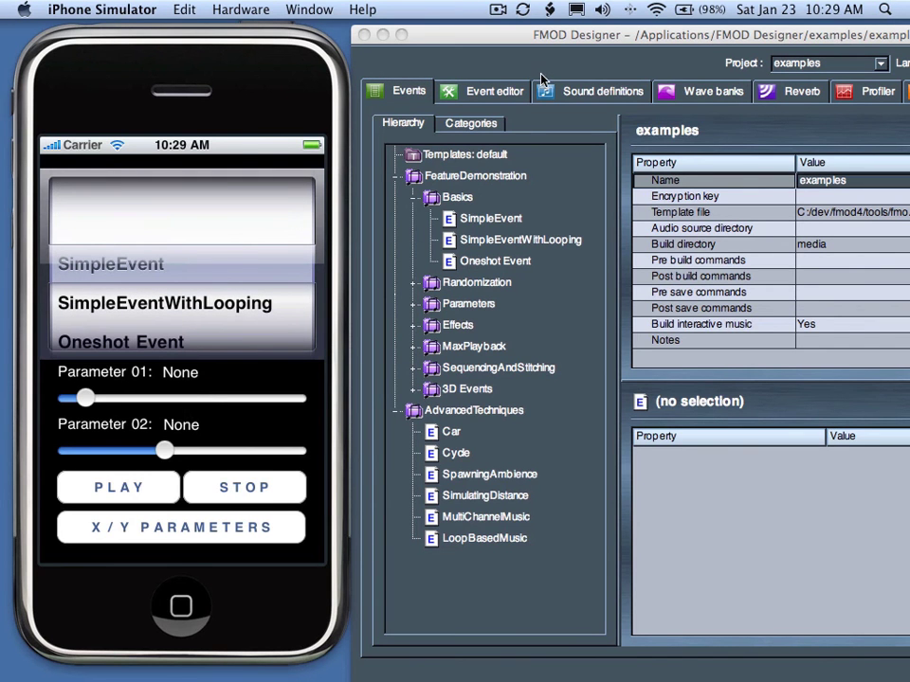
{"action": "left_click", "coordinate": [405, 43]}
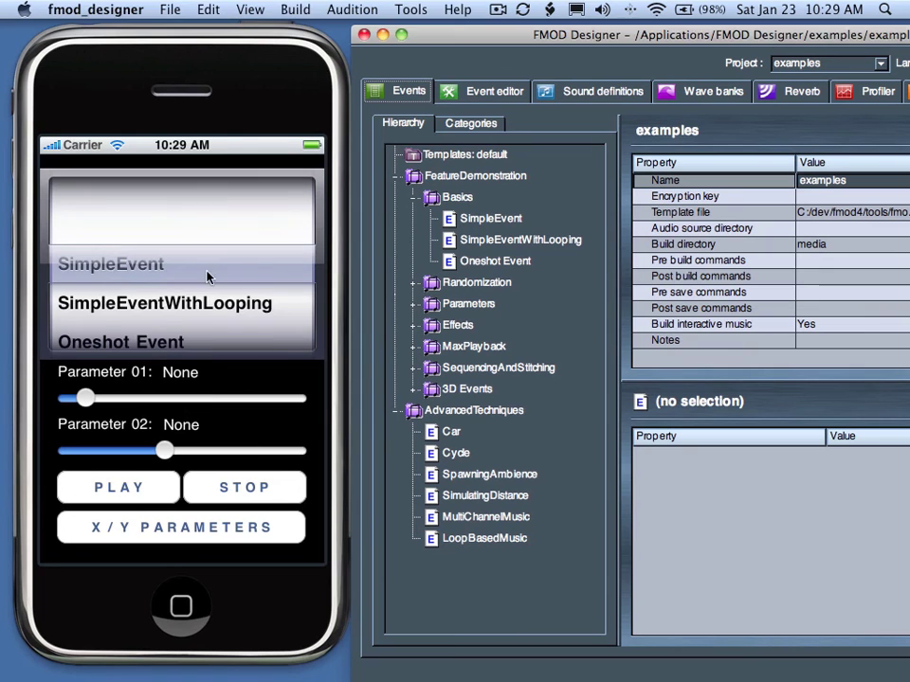
{"action": "left_click_drag", "start_coordinate": [210, 276], "coordinate": [233, 247]}
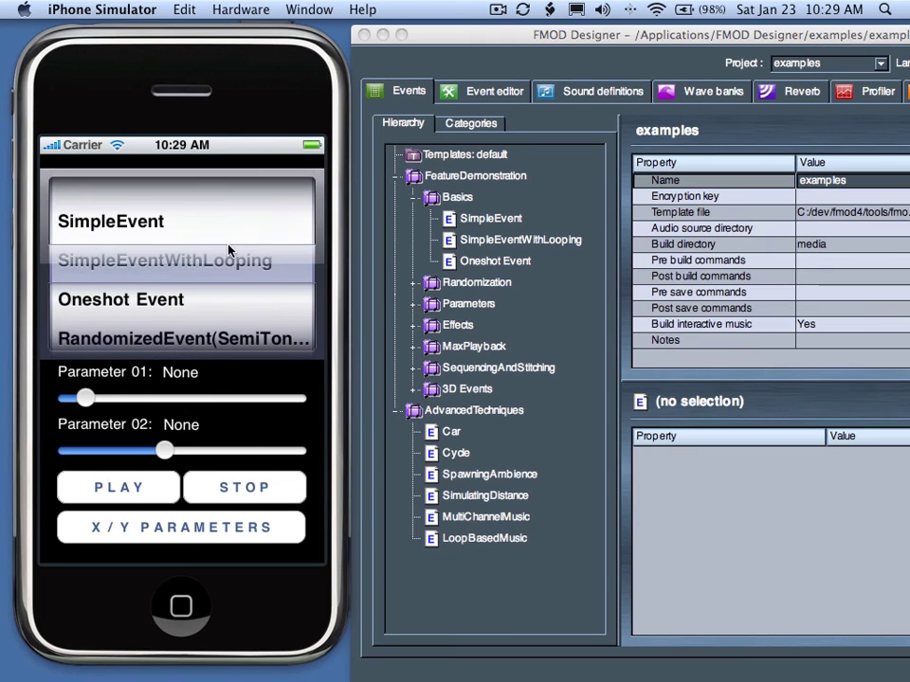
{"action": "left_click", "coordinate": [136, 487]}
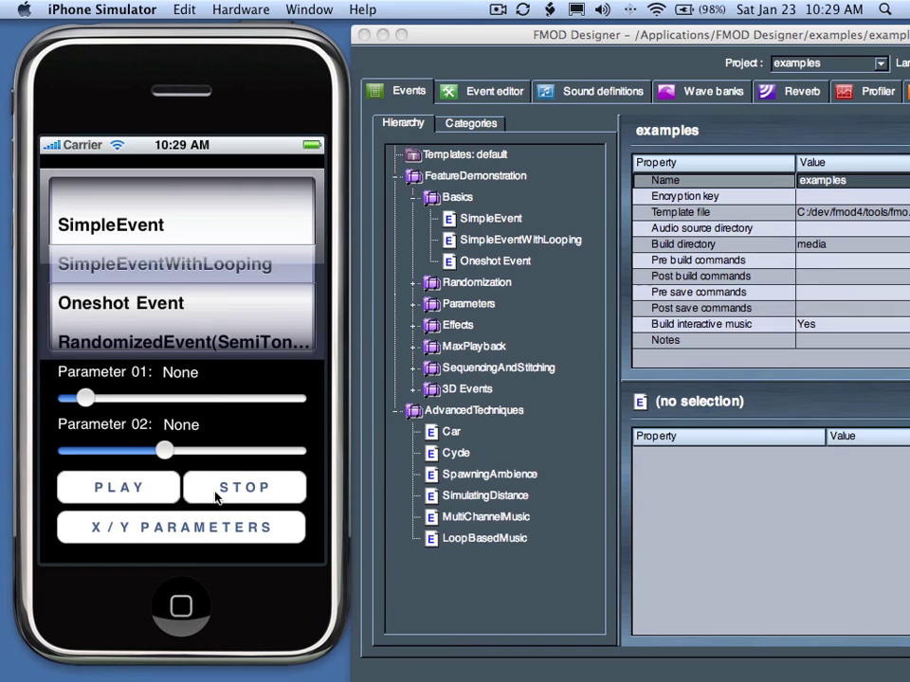
Show SimpleEventWithLooping's properties in FMOD Designer and select its Volume row
{"action": "left_click", "coordinate": [481, 243]}
{"action": "left_click_drag", "start_coordinate": [606, 38], "coordinate": [418, 44]}
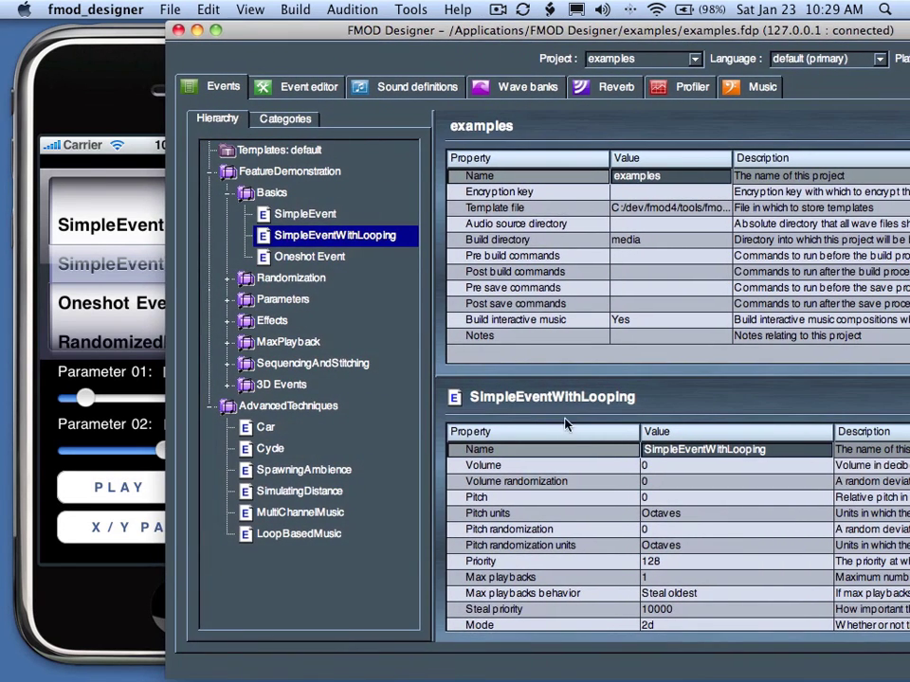
{"action": "left_click", "coordinate": [687, 467]}
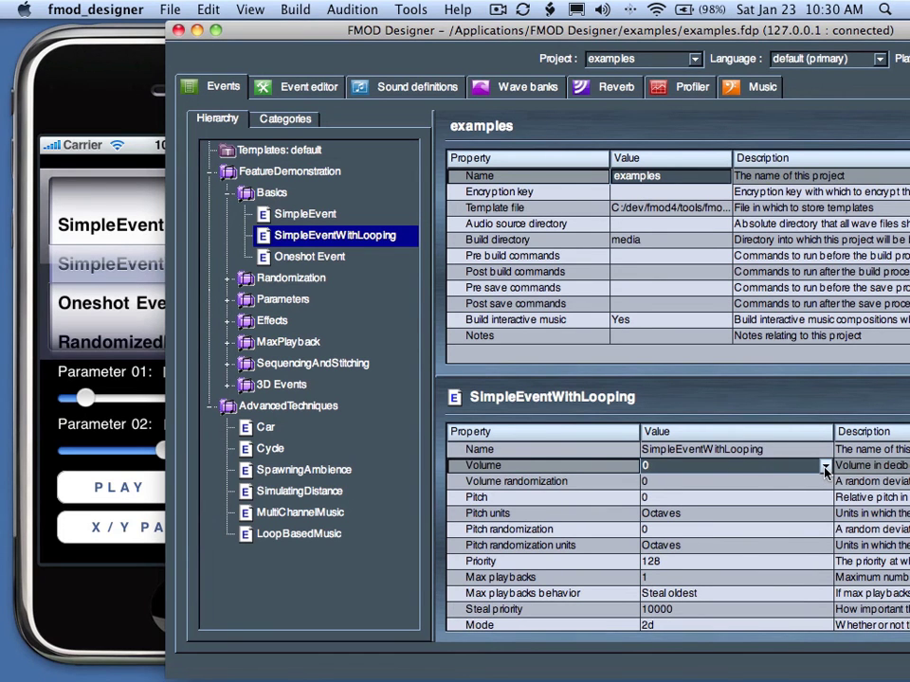
Lower the event volume to about -0.46 dB, then set it back to 0 dB
{"action": "left_click", "coordinate": [825, 467]}
{"action": "mouse_move", "coordinate": [762, 213]}
{"action": "left_mouse_down"}
{"action": "mouse_move", "coordinate": [770, 423]}
{"action": "mouse_move", "coordinate": [767, 204]}
{"action": "left_mouse_up"}
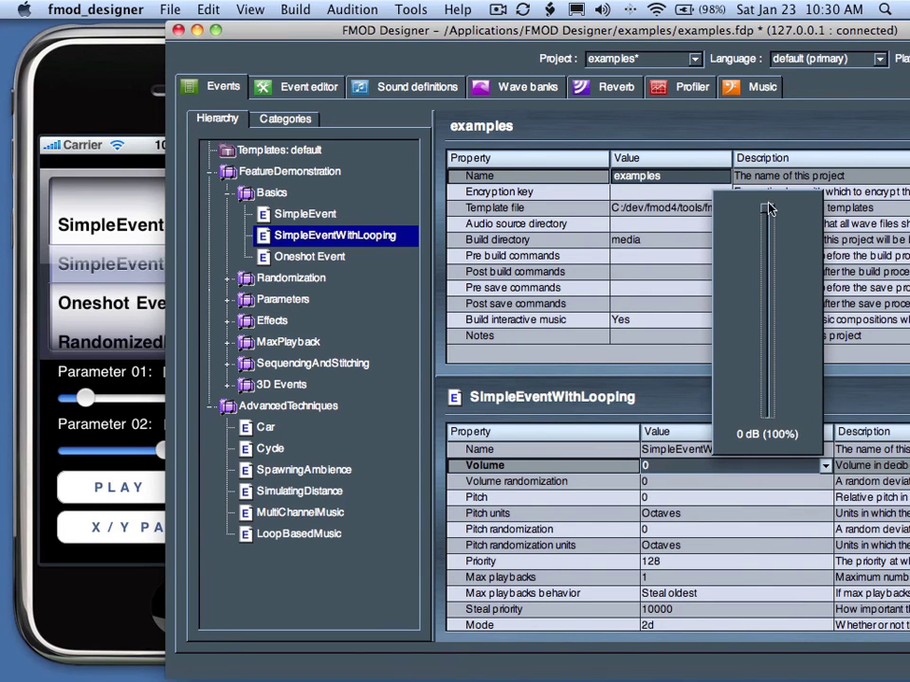
{"action": "left_click", "coordinate": [757, 503]}
Lower SimpleEventWithLooping's pitch to about -1.06 octaves
{"action": "left_click", "coordinate": [757, 500]}
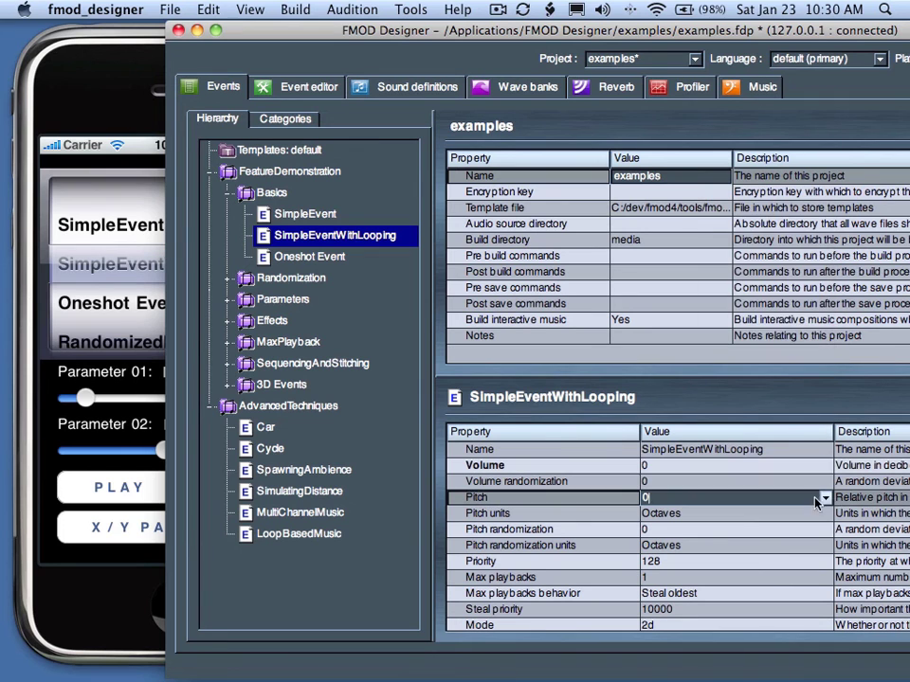
{"action": "left_click", "coordinate": [824, 498]}
{"action": "left_click_drag", "start_coordinate": [777, 349], "coordinate": [778, 375]}
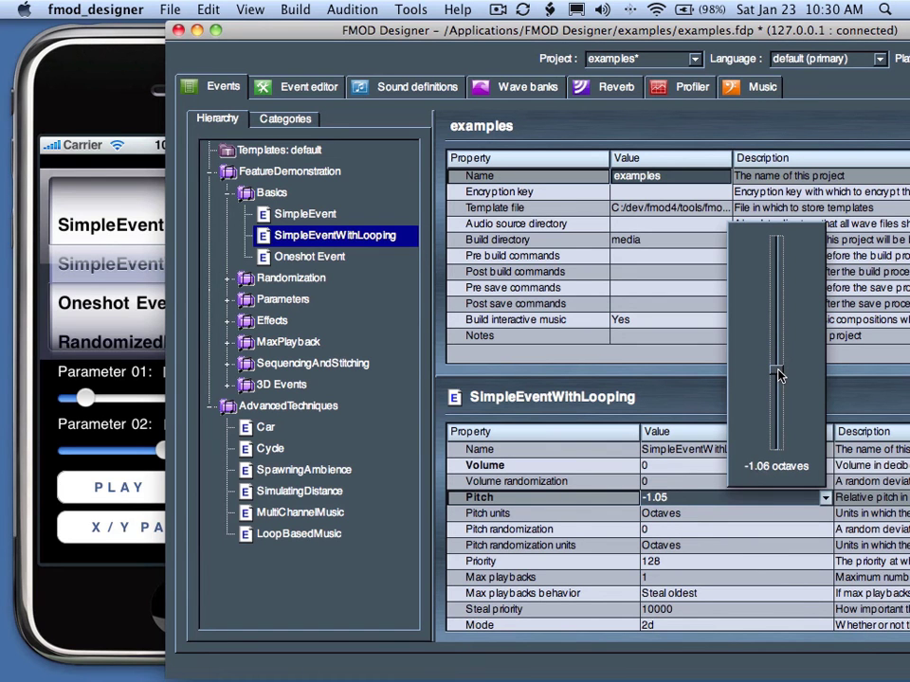
{"action": "left_click", "coordinate": [824, 498]}
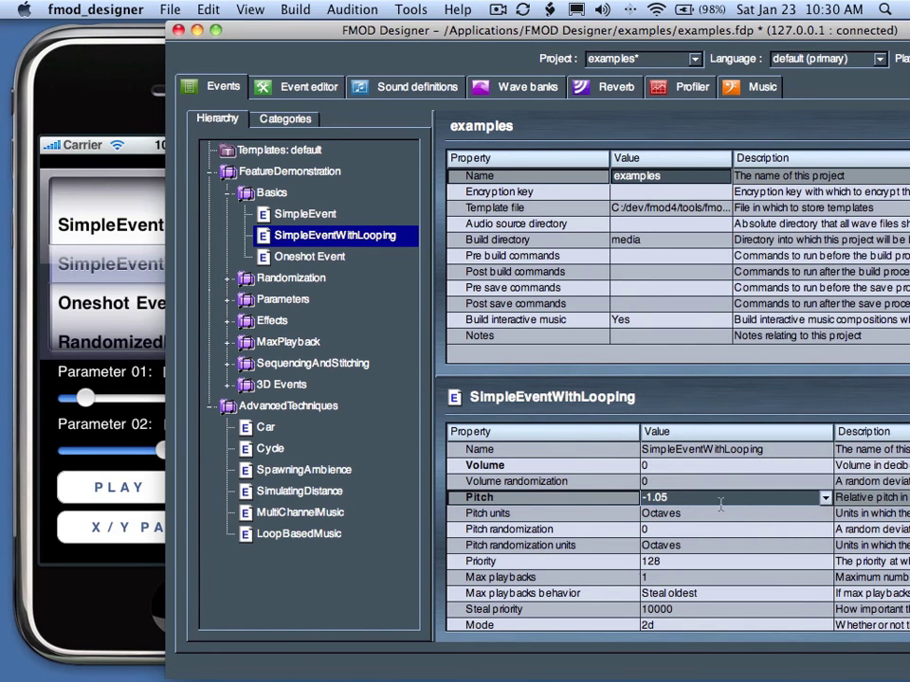
Toggle between the test app and FMOD Designer to audition the pitch change
{"action": "left_click", "coordinate": [118, 568]}
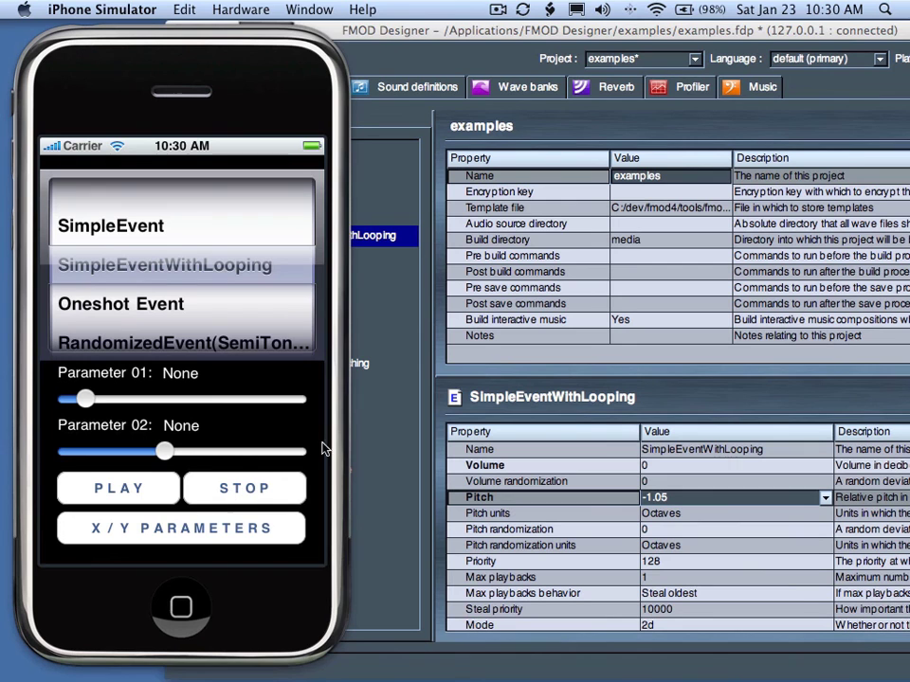
{"action": "left_click", "coordinate": [464, 38]}
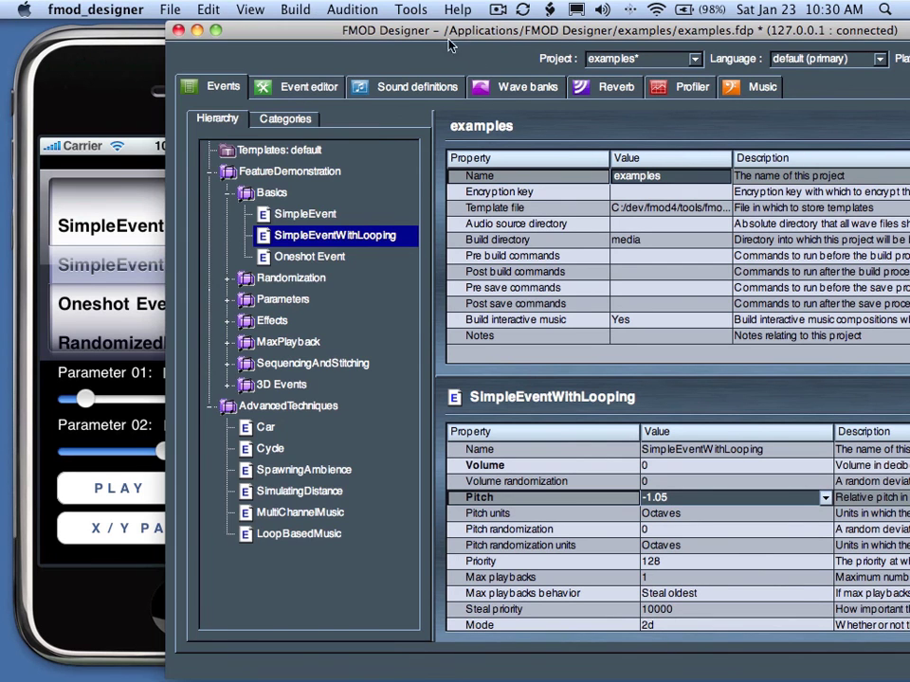
{"action": "left_click", "coordinate": [144, 67]}
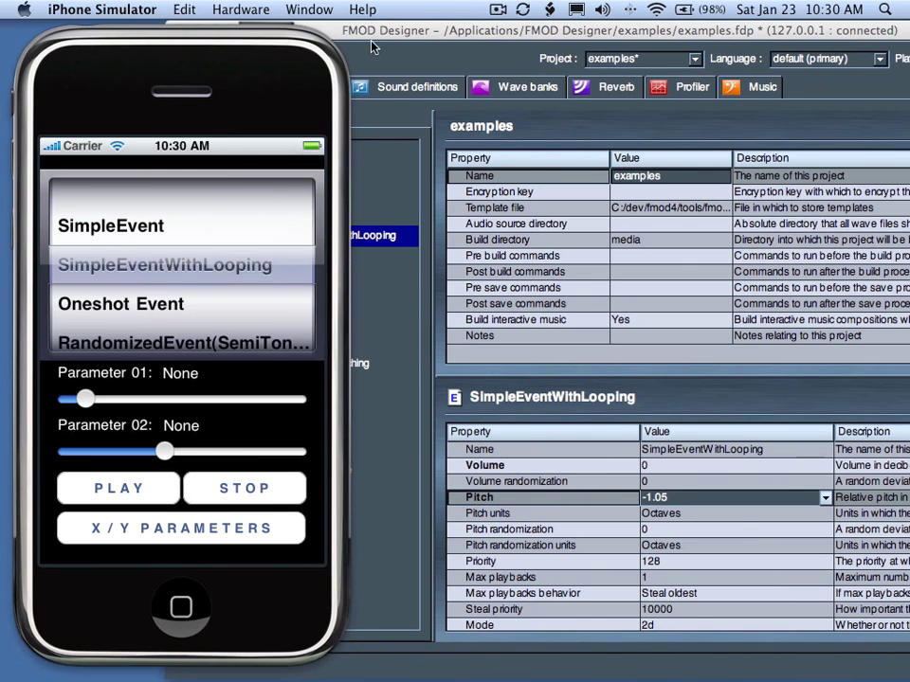
{"action": "left_click", "coordinate": [417, 45]}
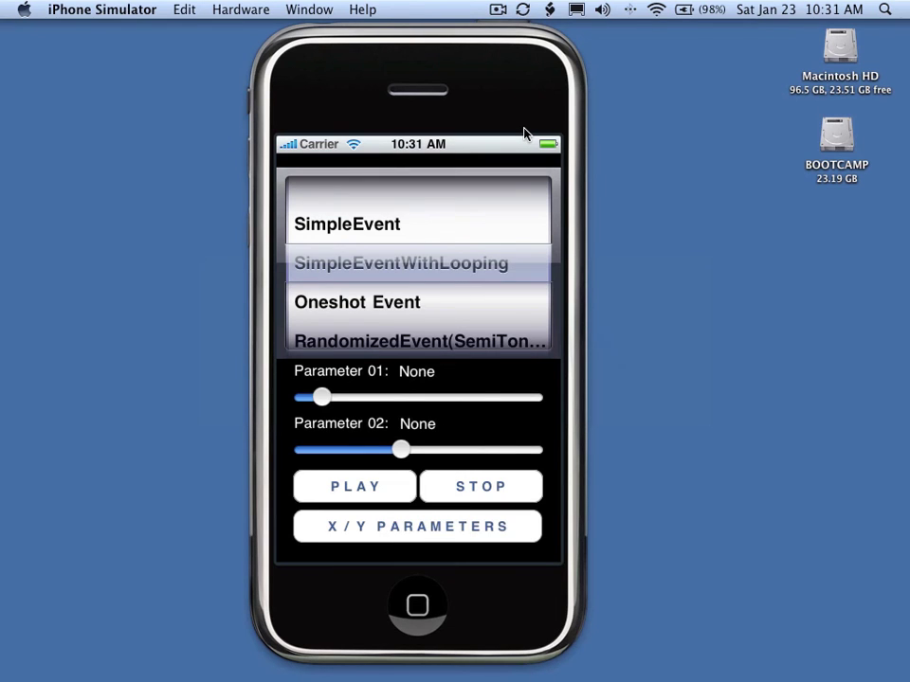
Cycle past Xcode and Safari to bring the Finder iPhone examples window forward
{"action": "key", "text": "super+Tab"}
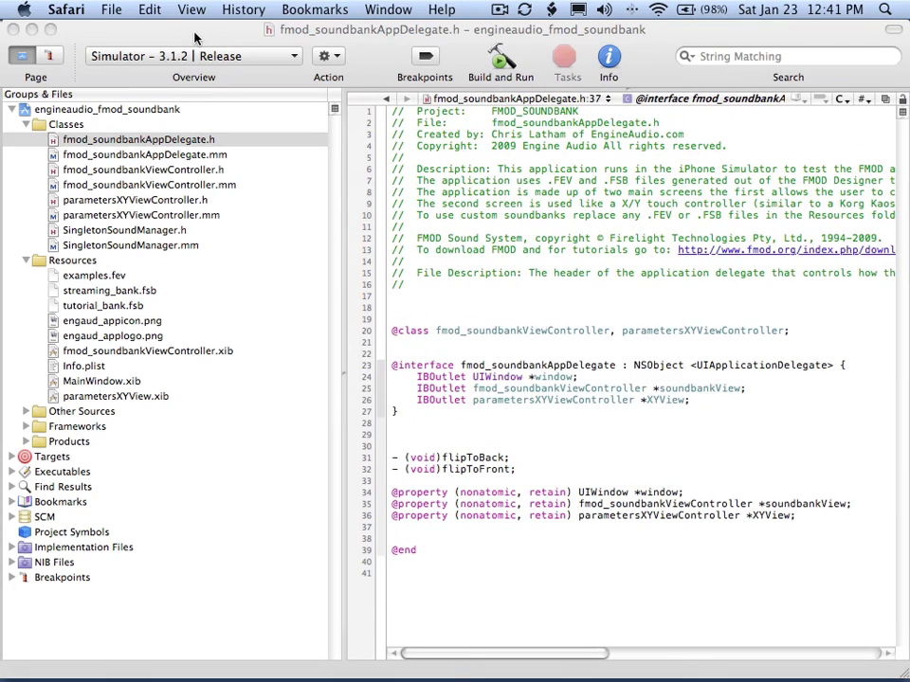
{"action": "key", "text": "super+Tab"}
{"action": "key", "text": "super+Tab"}
{"action": "key", "text": "super+Tab"}
{"action": "key", "text": "super+Tab"}
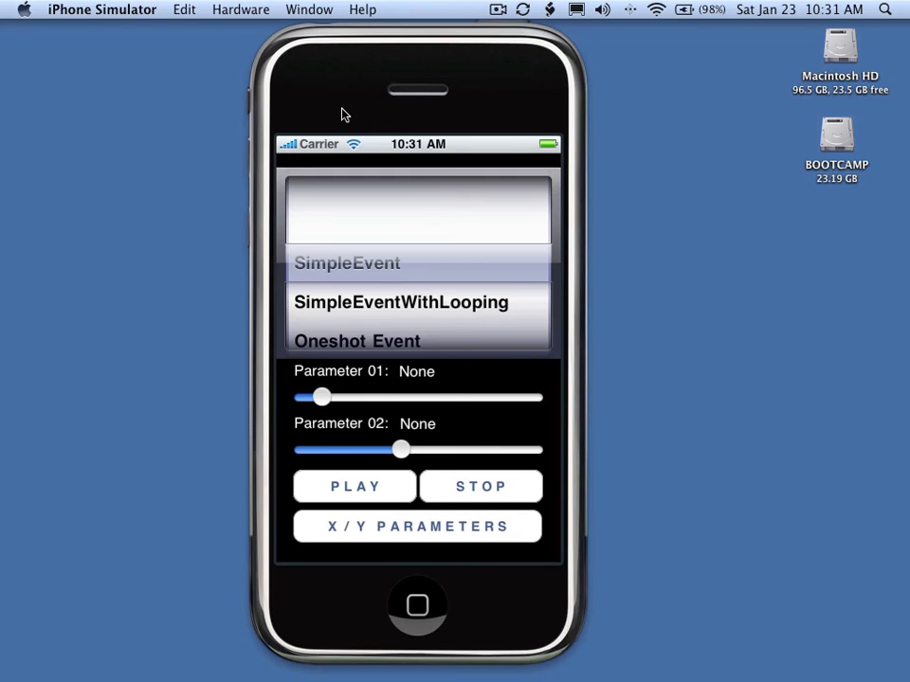
{"action": "key", "text": "super+Tab"}
{"action": "key", "text": "super+Tab"}
{"action": "key", "text": "super+Tab"}
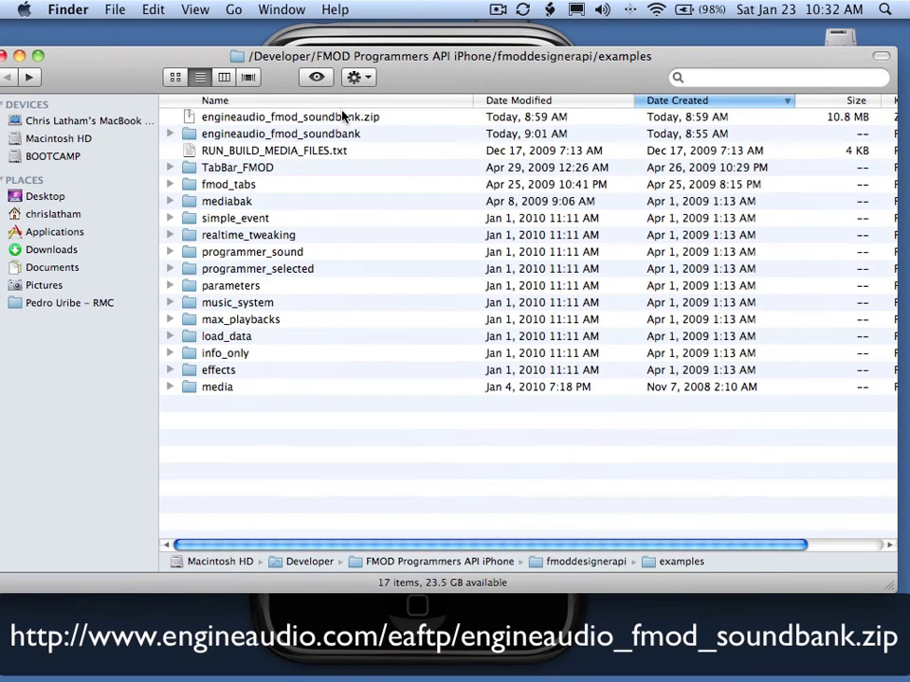
Open the engineaudio_fmod_soundbank folder and launch engineaudio_fmod_soundbank.xcodeproj in Xcode
{"action": "left_click", "coordinate": [343, 116]}
{"action": "left_click", "coordinate": [339, 135]}
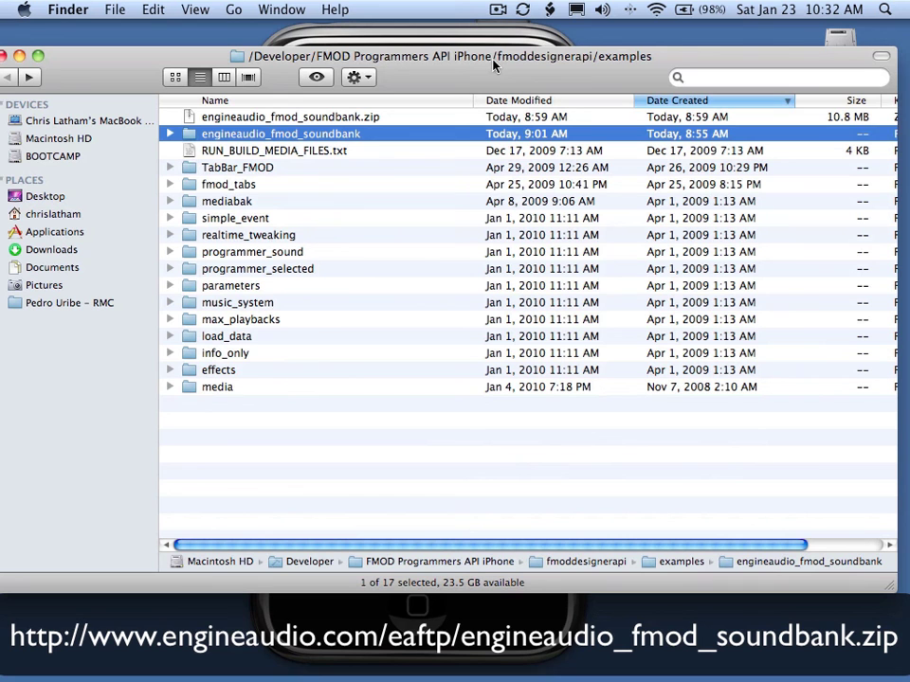
{"action": "double_click", "coordinate": [254, 138]}
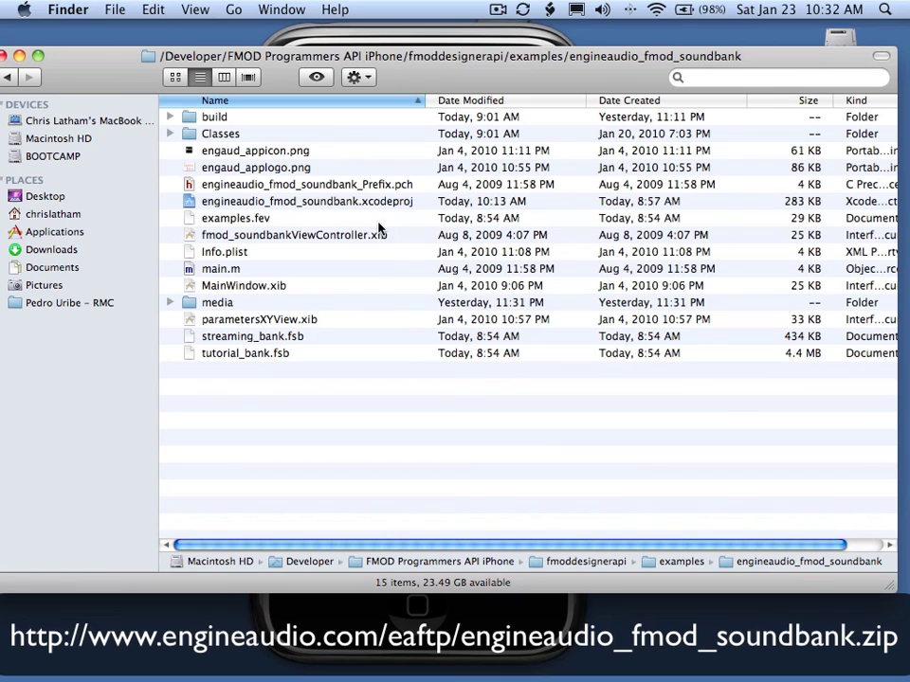
{"action": "double_click", "coordinate": [336, 203]}
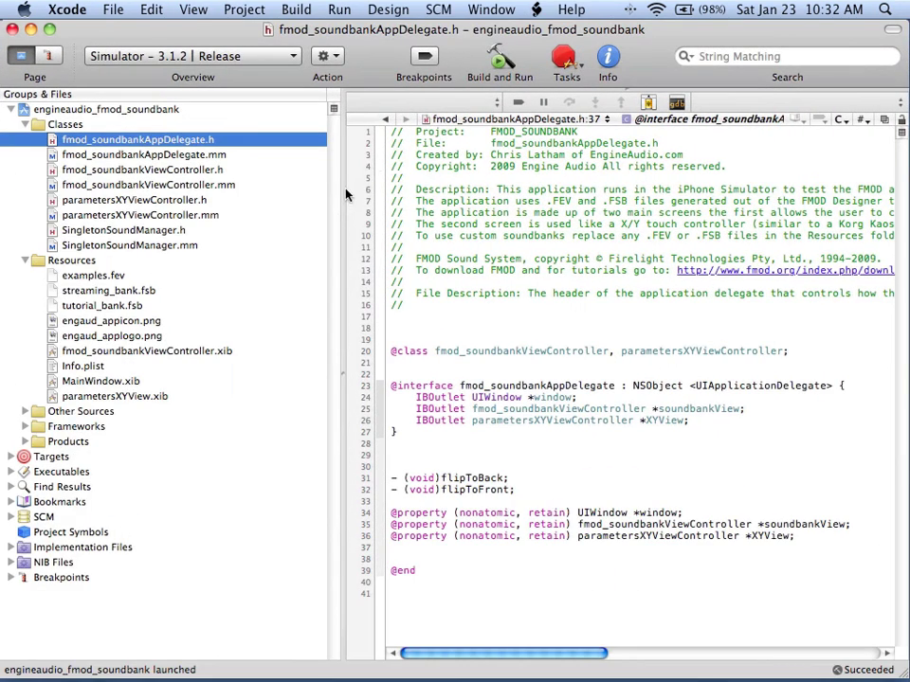
Build and run the soundbank app, then return Xcode to the editor layout
{"action": "left_click", "coordinate": [496, 62]}
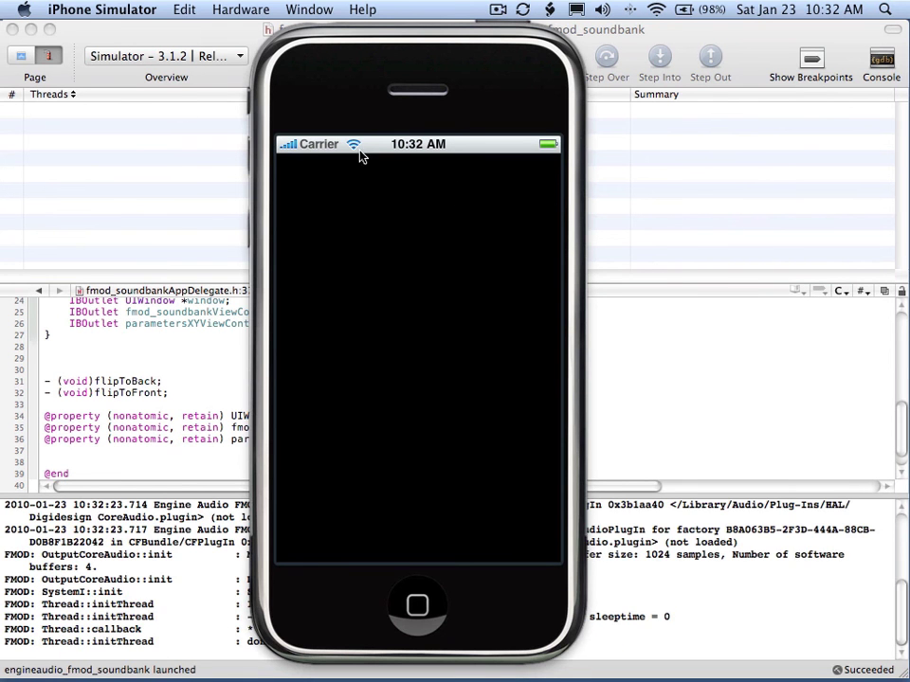
{"action": "left_click", "coordinate": [107, 45]}
{"action": "left_click", "coordinate": [21, 58]}
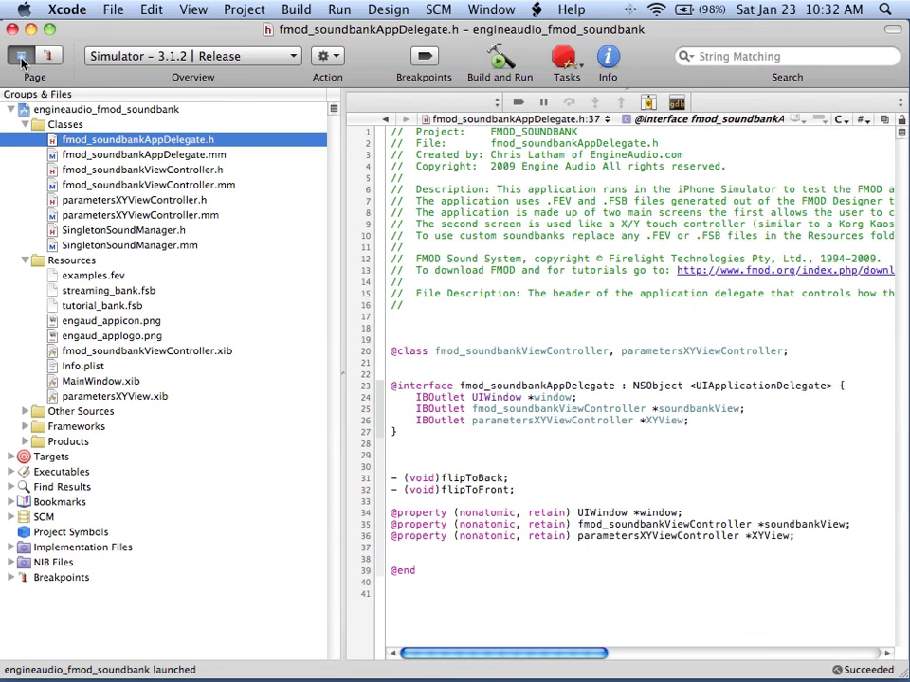
In the Simulator, move the window right and pick the randomized event from the app's list
{"action": "key", "text": "super+Tab"}
{"action": "left_click_drag", "start_coordinate": [377, 89], "coordinate": [566, 89]}
{"action": "left_click_drag", "start_coordinate": [495, 301], "coordinate": [593, 202]}
{"action": "left_click_drag", "start_coordinate": [603, 304], "coordinate": [583, 315]}
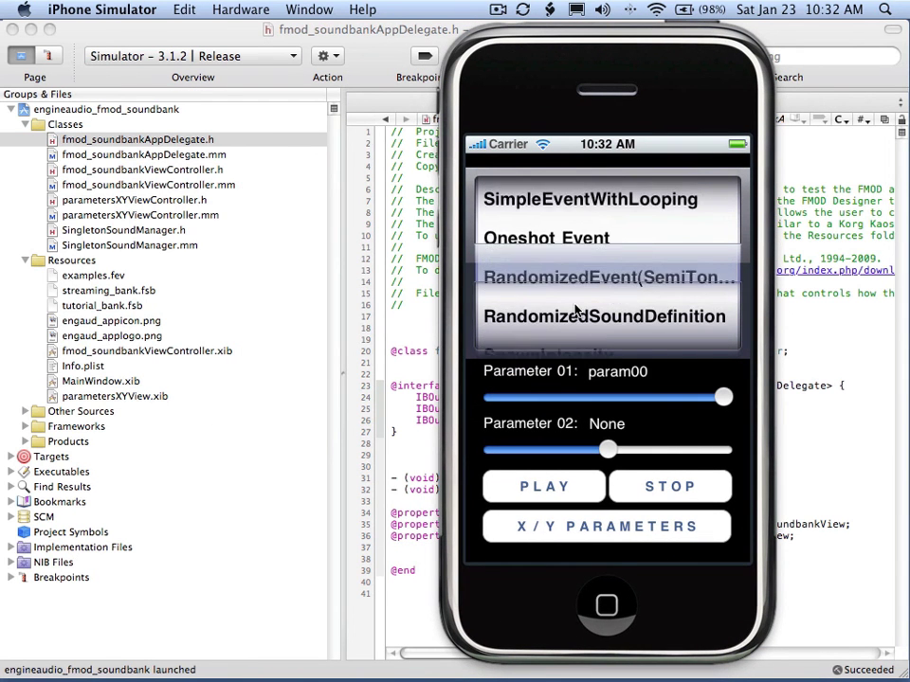
Back in Xcode, select examples.fev, streaming_bank.fsb and tutorial_bank.fsb under Resources
{"action": "left_click", "coordinate": [85, 281]}
{"action": "left_click", "coordinate": [89, 276]}
{"action": "left_click", "coordinate": [101, 292], "text": "shift"}
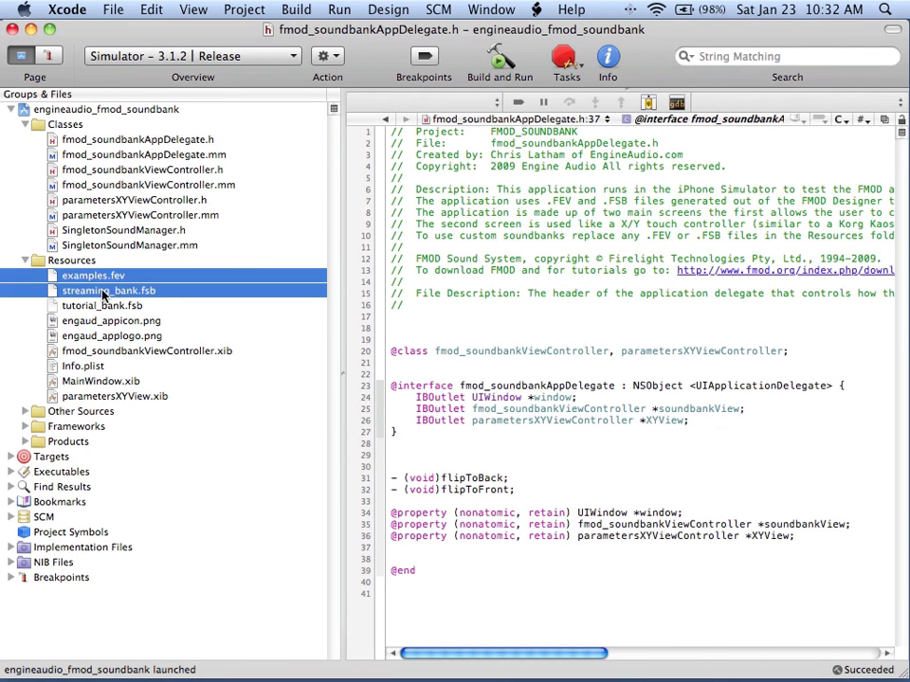
{"action": "left_click", "coordinate": [109, 307], "text": "shift"}
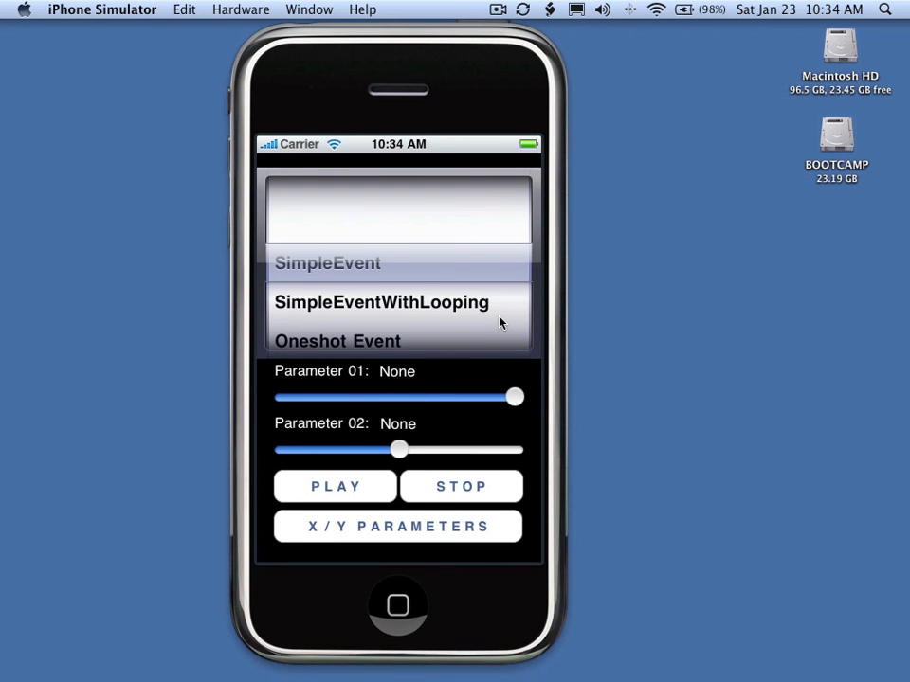
Switch from the simulator to Safari showing the engineaudio.com homepage
{"action": "key", "text": "super+Tab"}
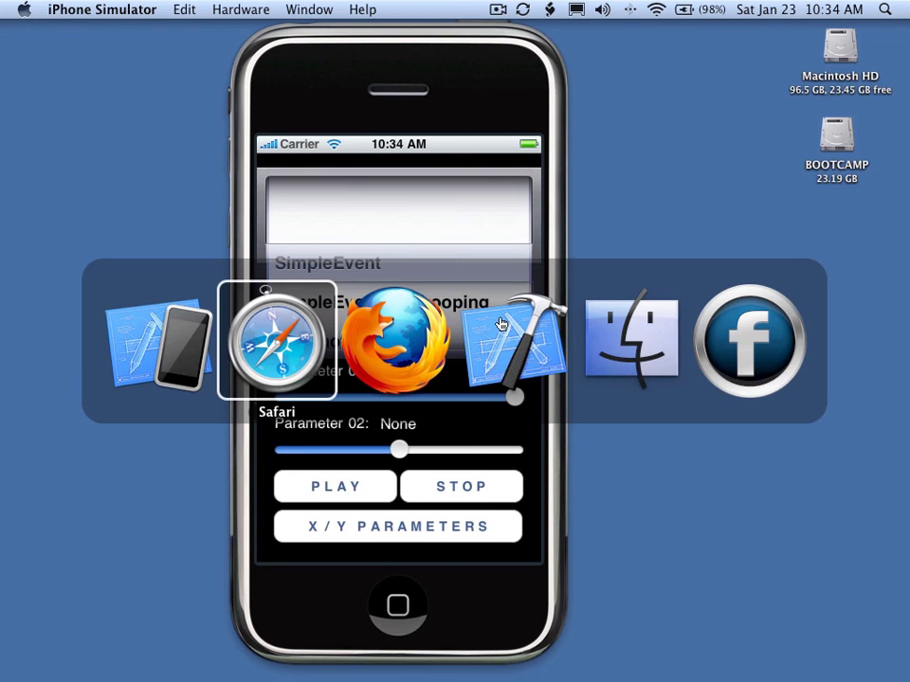